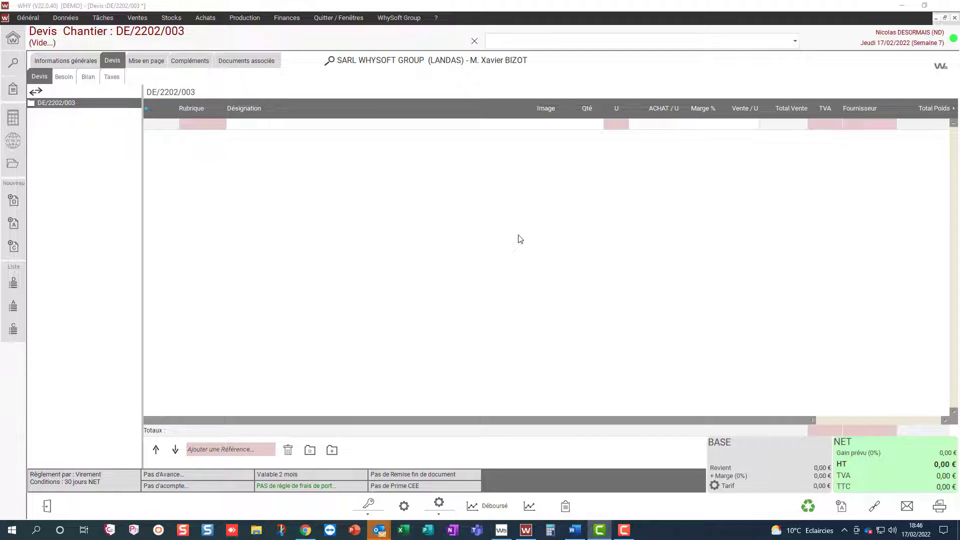
click(938, 68)
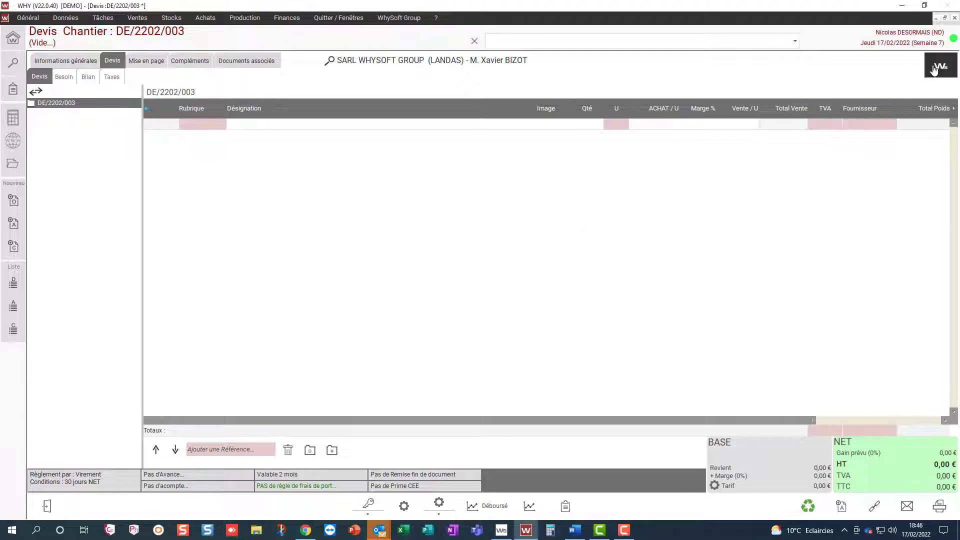
click(667, 167)
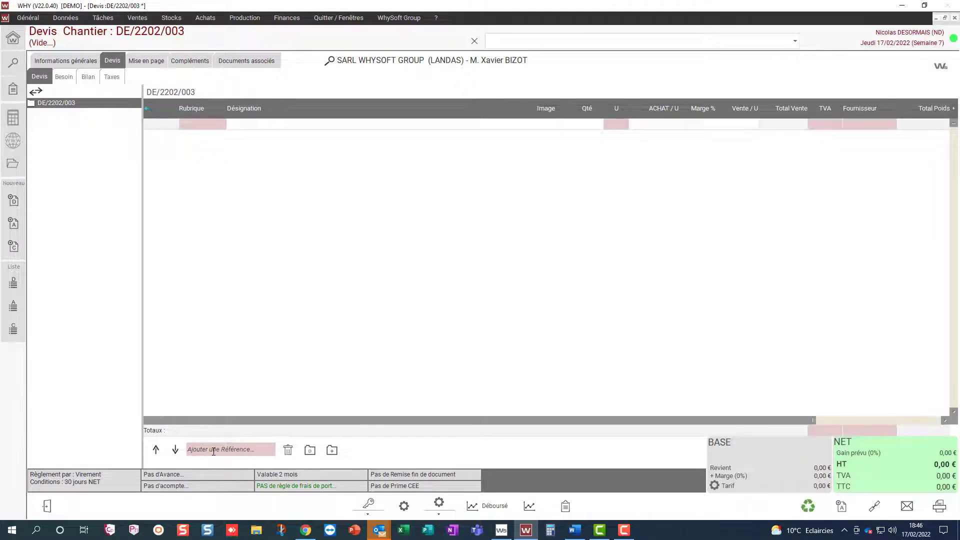
click(228, 450)
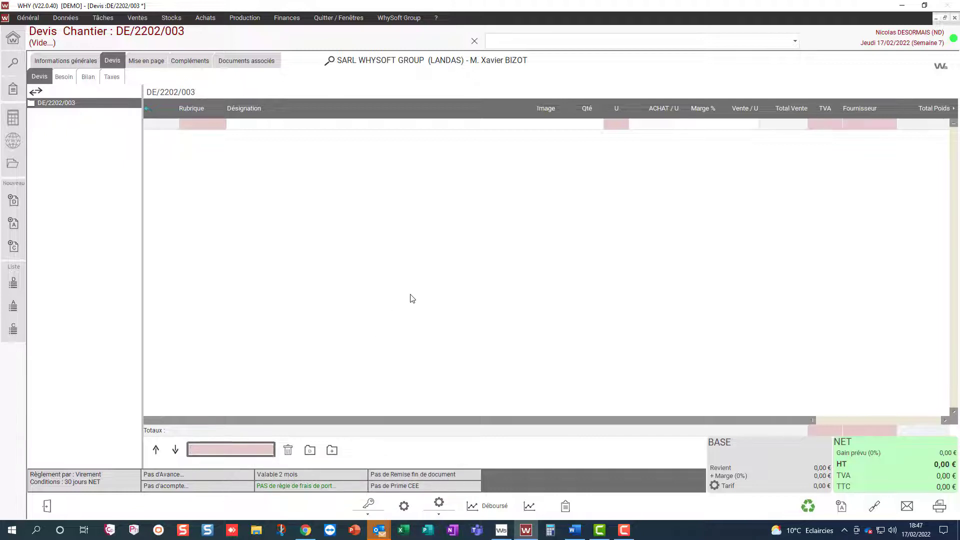
Keep the materials library always visible and insert the double-thread distance-mounting screw from MATERIAUX, VISSERIE into the quote.
click(940, 67)
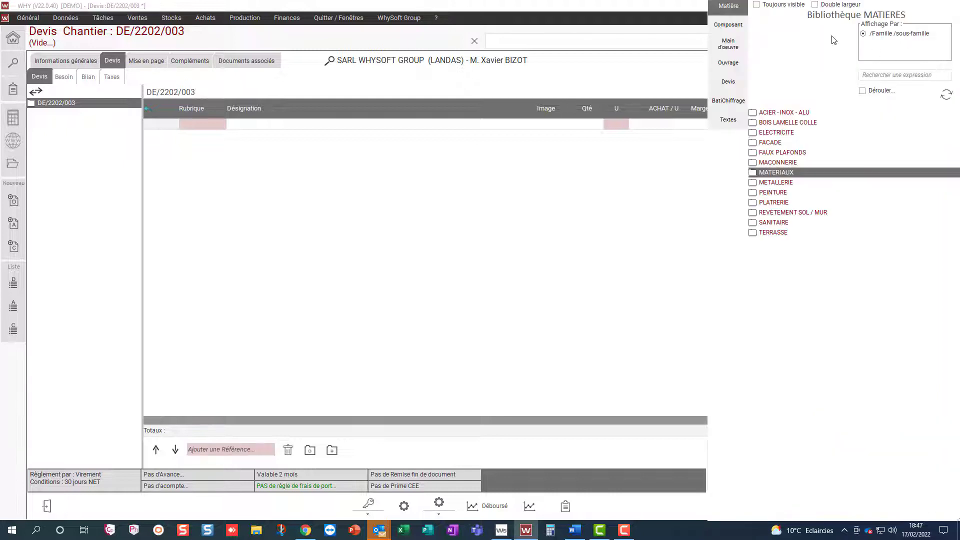
click(777, 4)
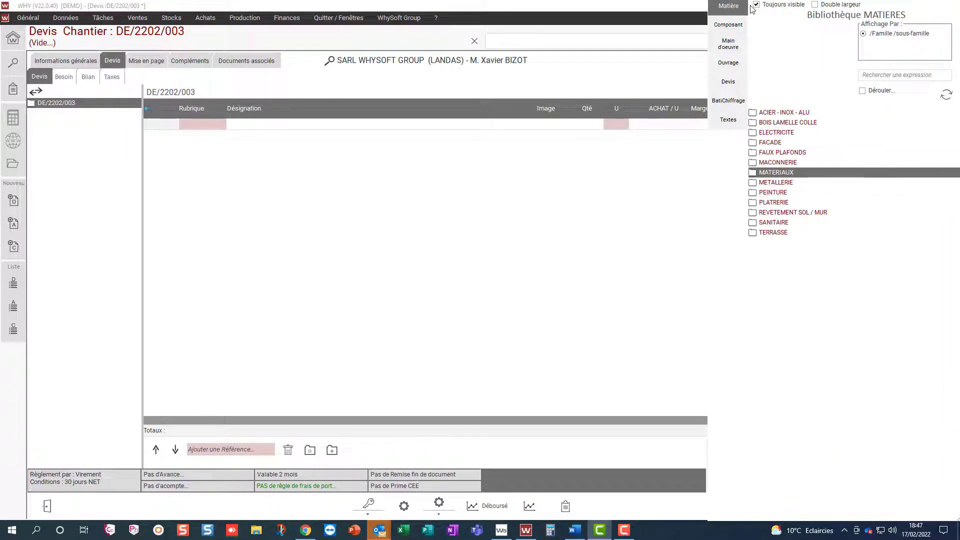
click(790, 175)
click(793, 333)
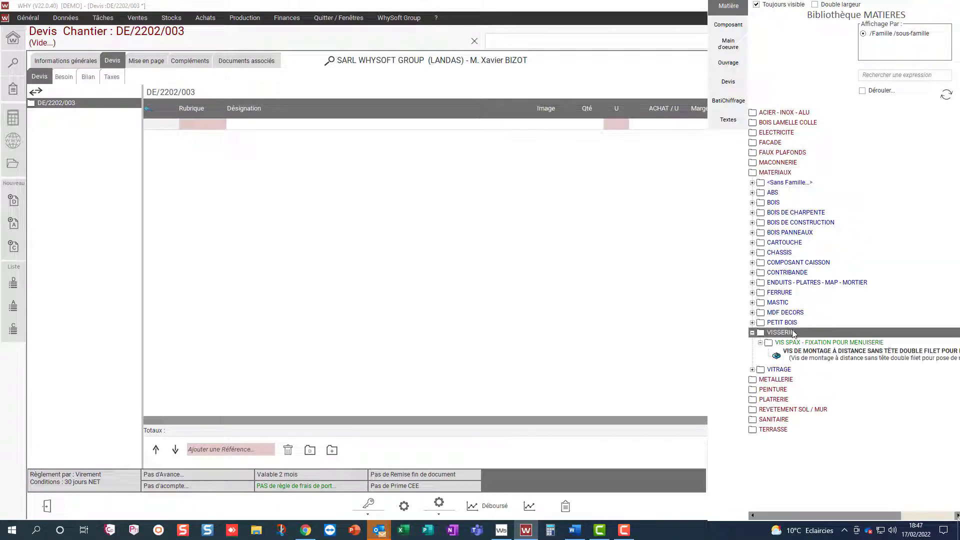
drag(809, 356, 337, 234)
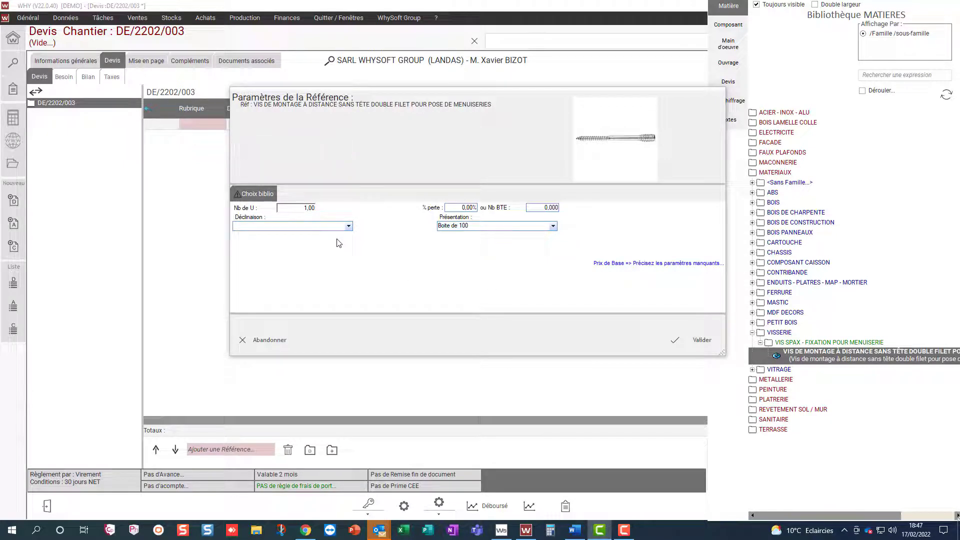
Configure the screw reference as Longueur 100mm with presentation Boite de 100, and choose FOUSSIER as its supplier.
click(349, 227)
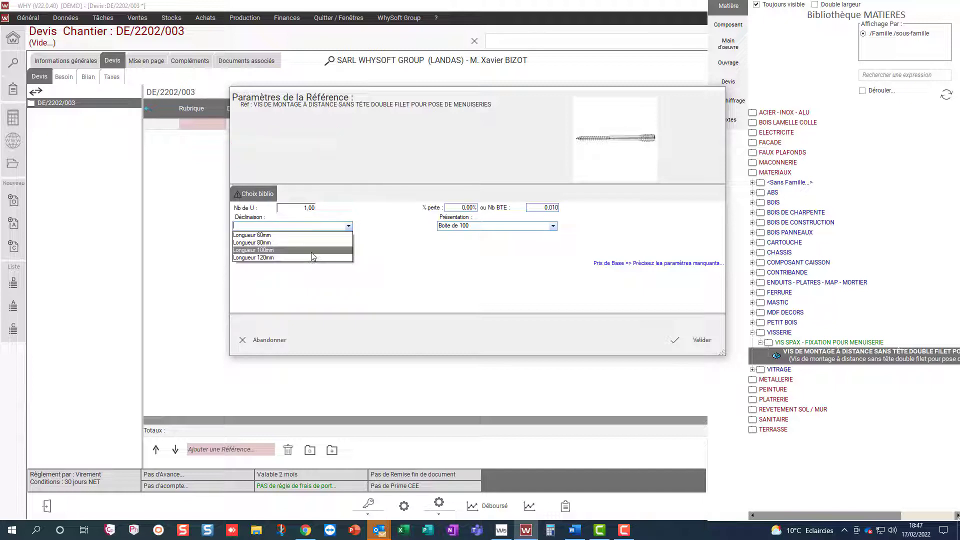
click(311, 250)
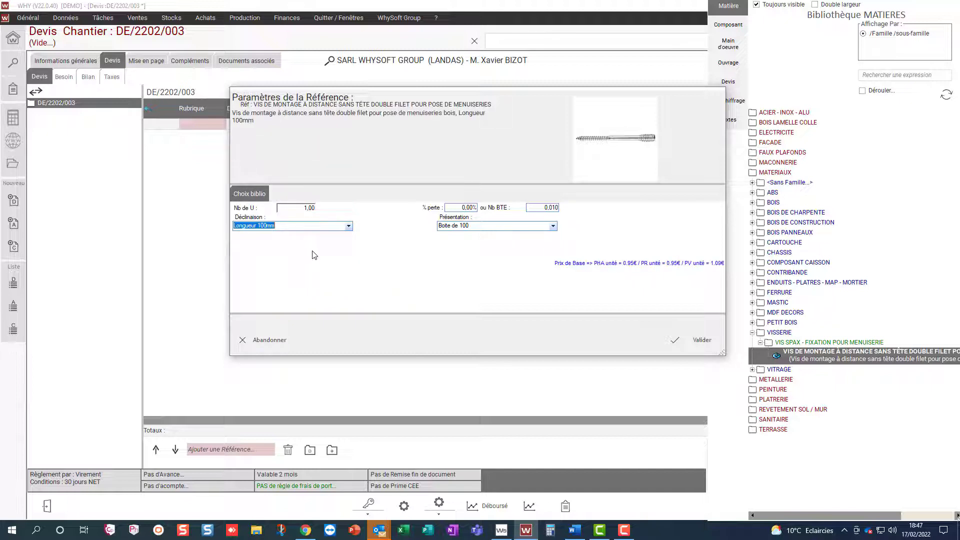
click(553, 226)
click(550, 235)
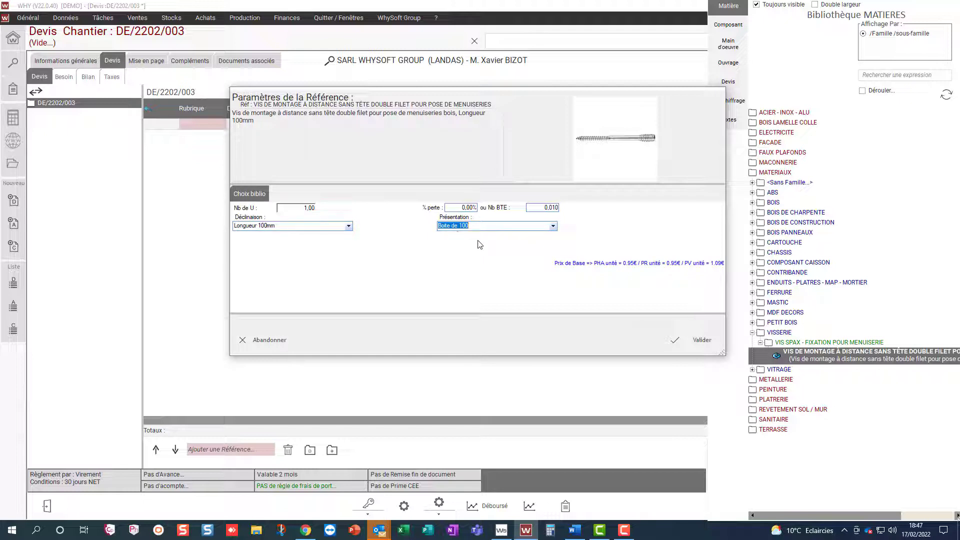
click(693, 341)
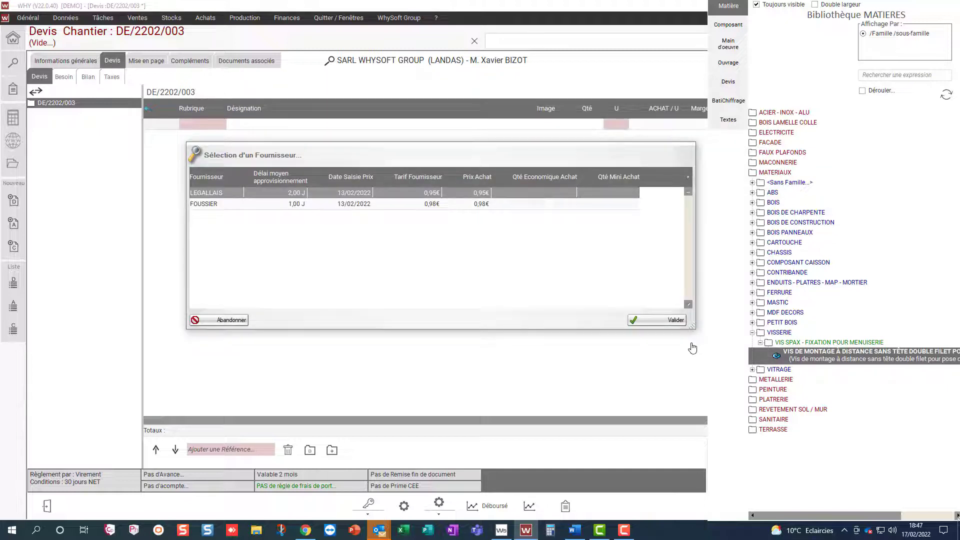
double_click(424, 203)
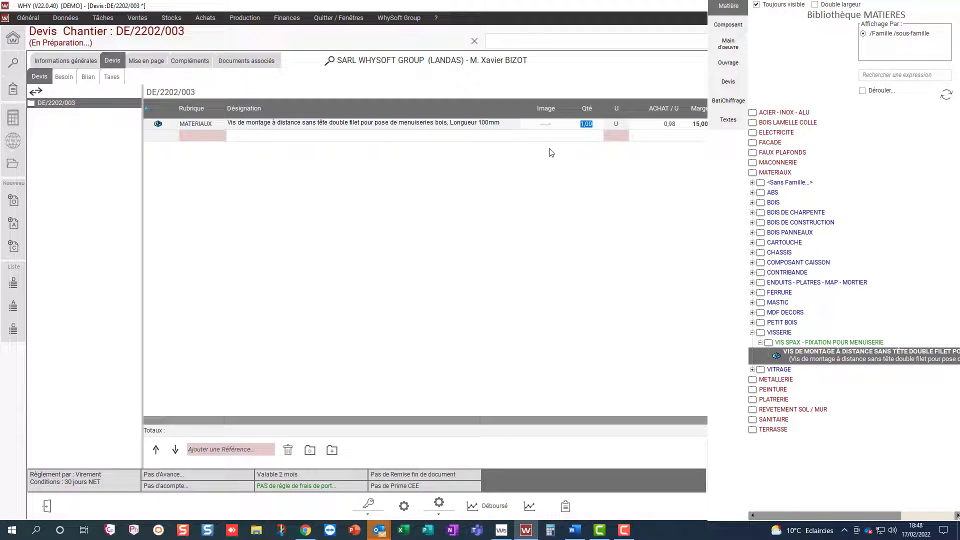
drag(556, 130, 556, 147)
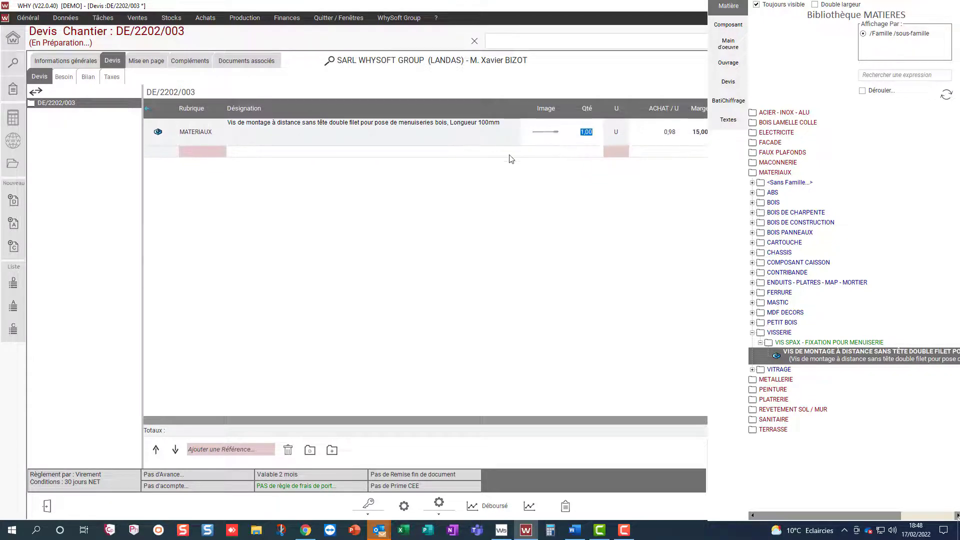
drag(461, 146, 461, 130)
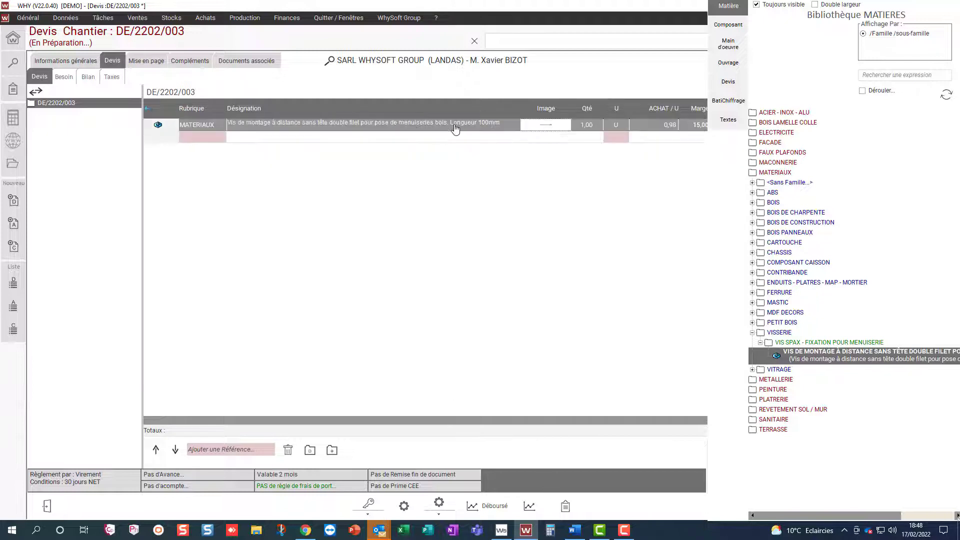
double_click(455, 129)
click(263, 338)
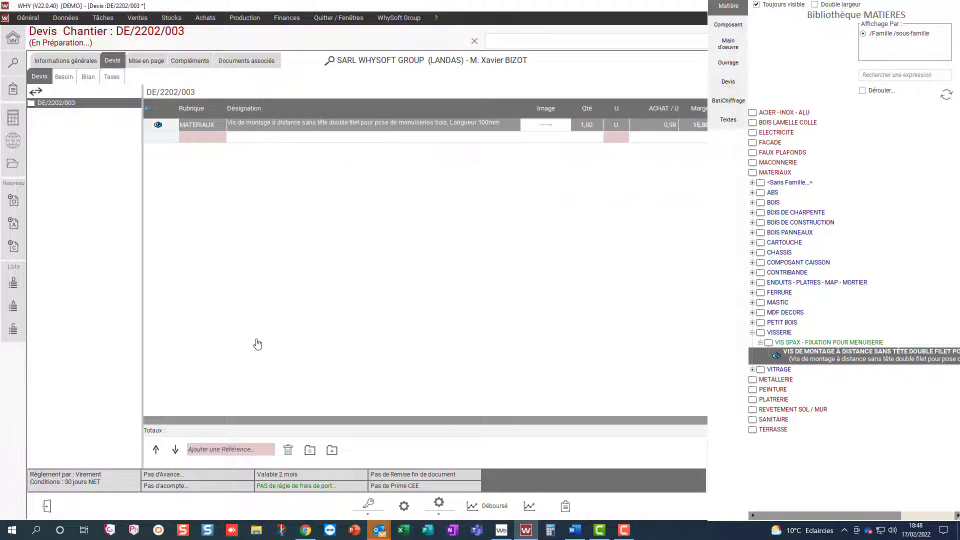
right_click(315, 129)
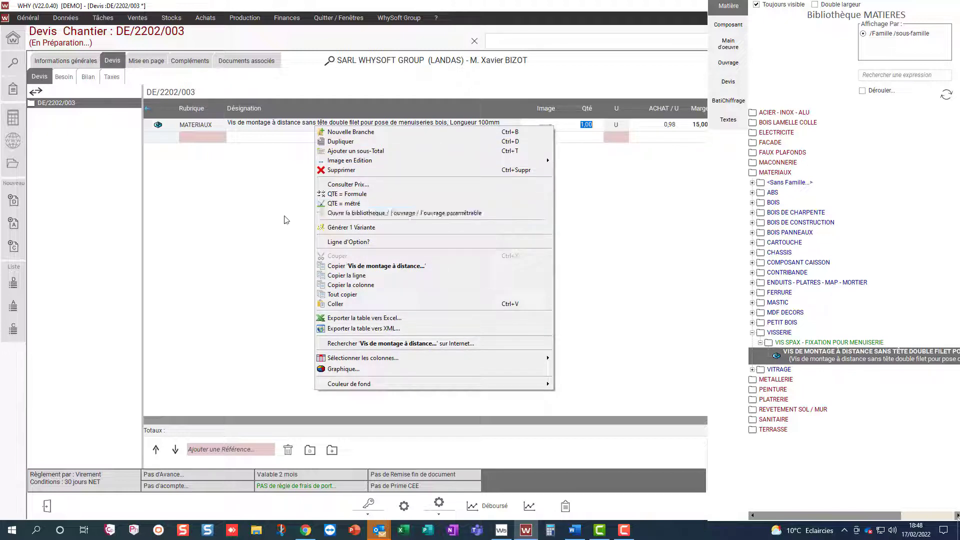
click(265, 220)
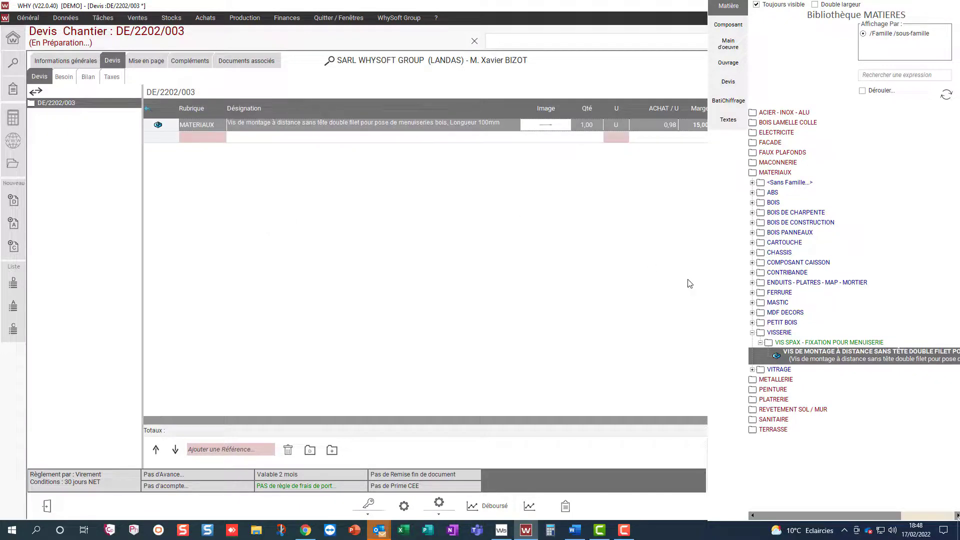
Insert the MADRIER CHARPENTE DE PAYS reference from BOIS DE CONSTRUCTION, MADRIER into the quote.
double_click(779, 332)
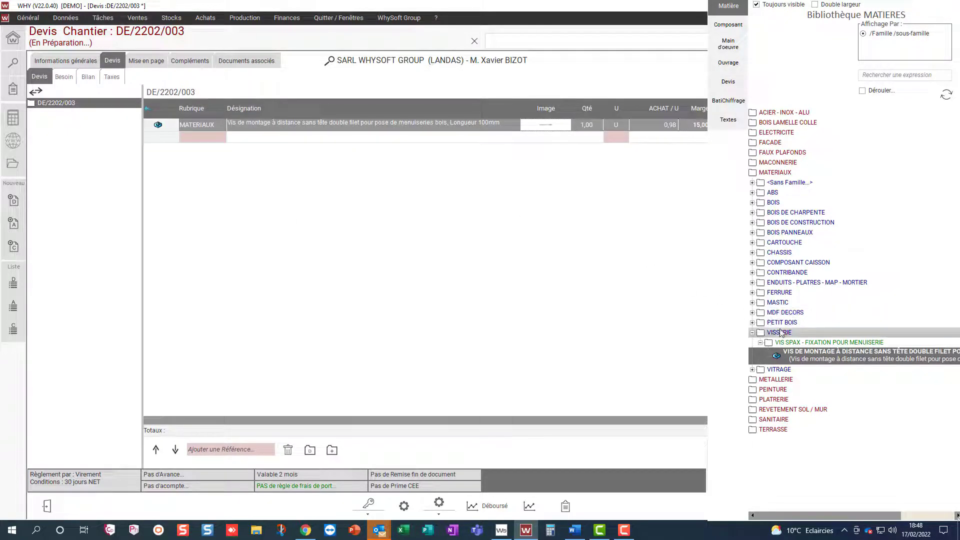
double_click(796, 222)
double_click(796, 251)
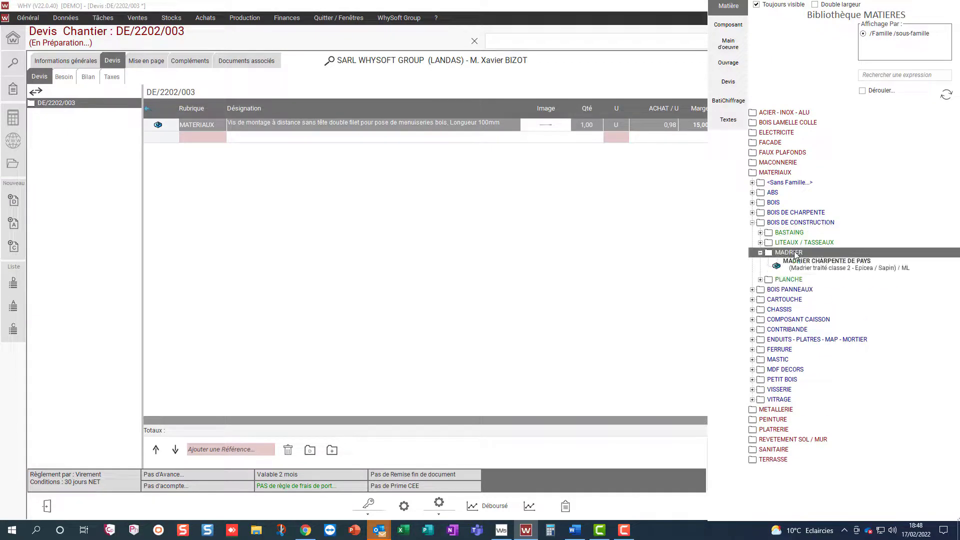
drag(800, 263, 400, 283)
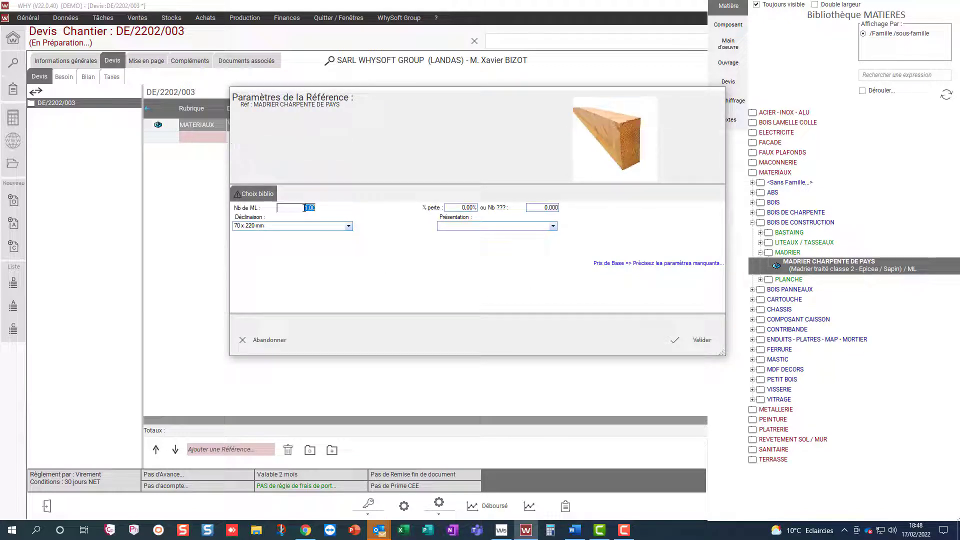
Configure the beam as 15 ML, variant 70 x 220 mm and presentation Long. de 6 m, supplied by MORISAUX.
text(15)
key(Tab)
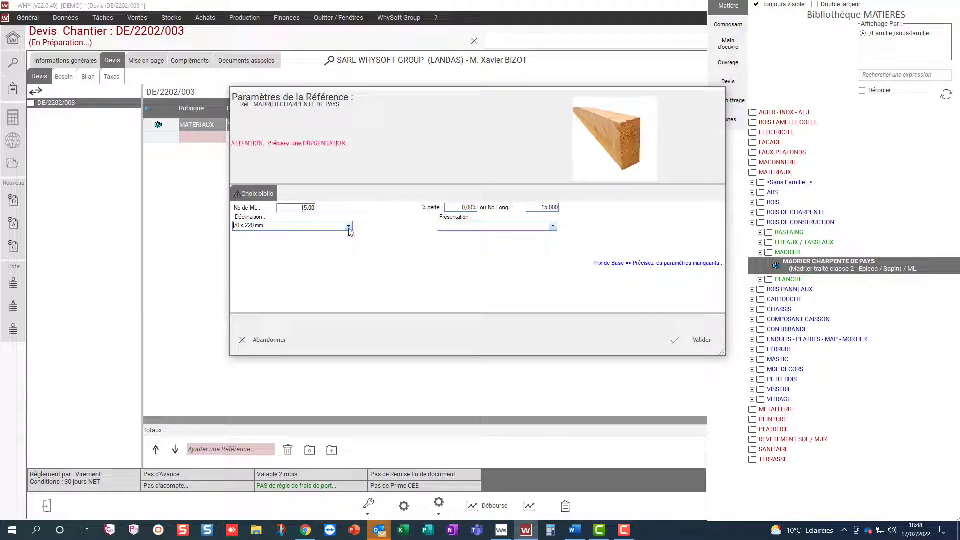
click(348, 228)
click(336, 242)
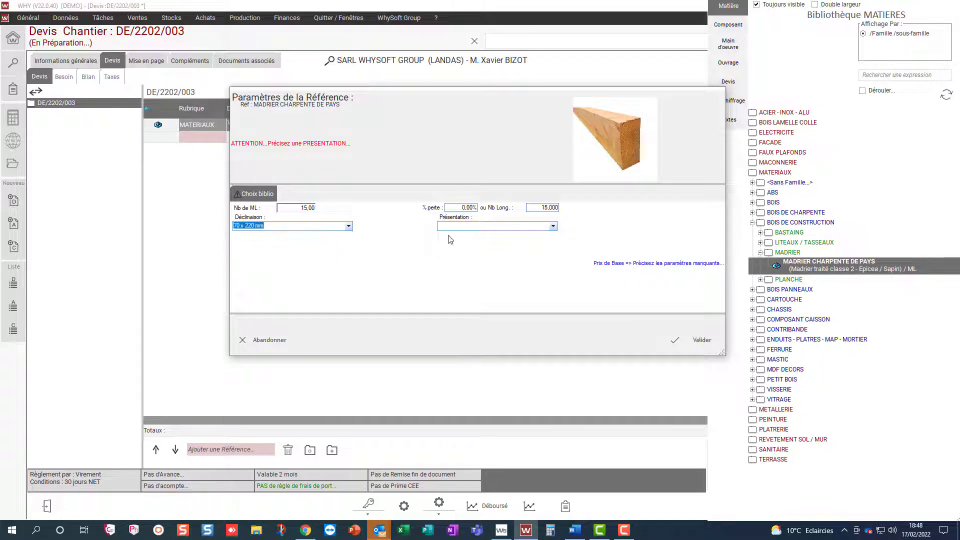
click(552, 225)
click(534, 257)
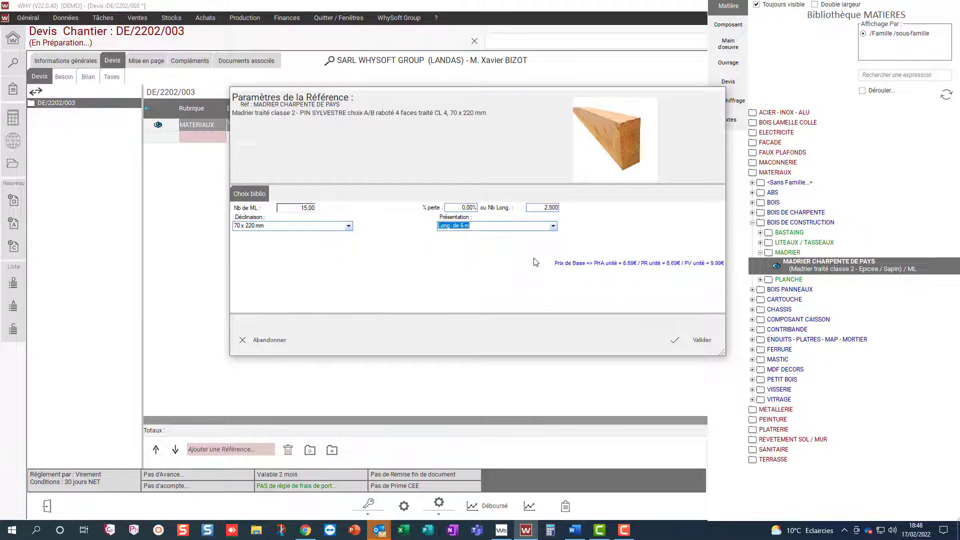
click(678, 343)
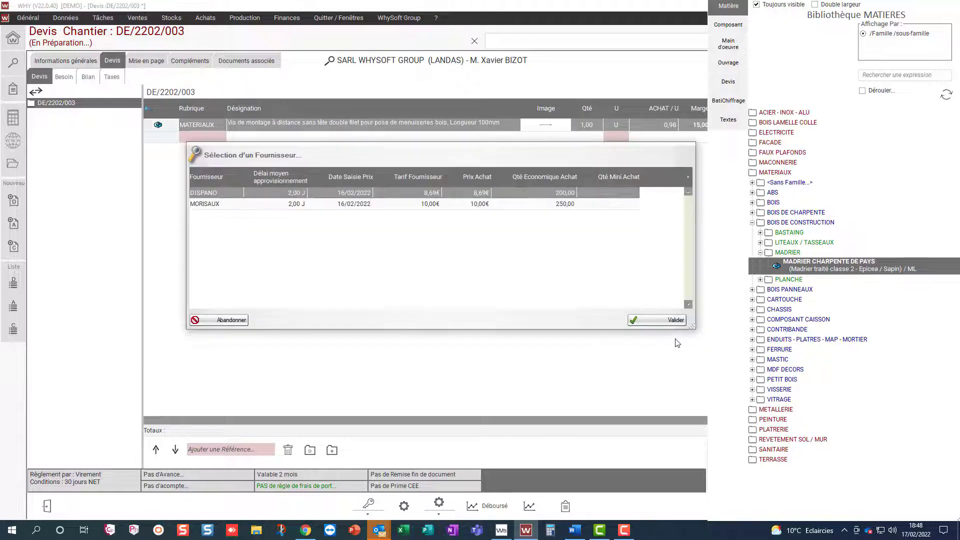
click(465, 205)
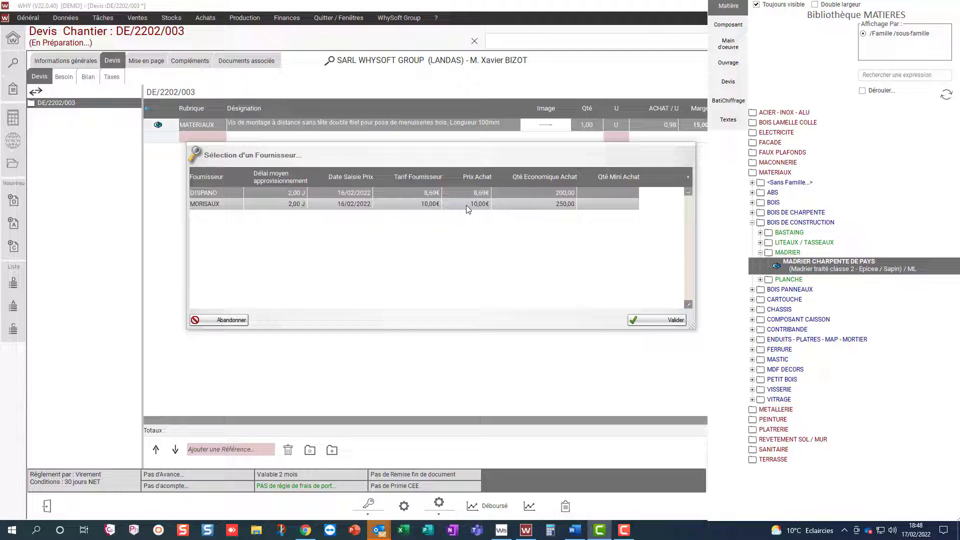
double_click(466, 205)
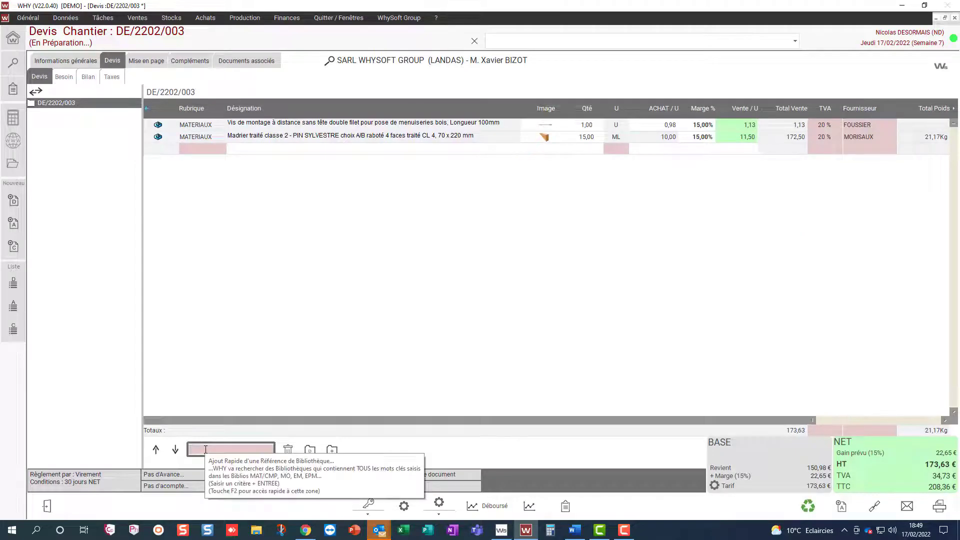
Quick-add the PANNEAU OSB3 HYDROFUGE reference with 78 m2, variant Ep22 and presentation Panneau de 2.5m x 1.25m.
key(Return)
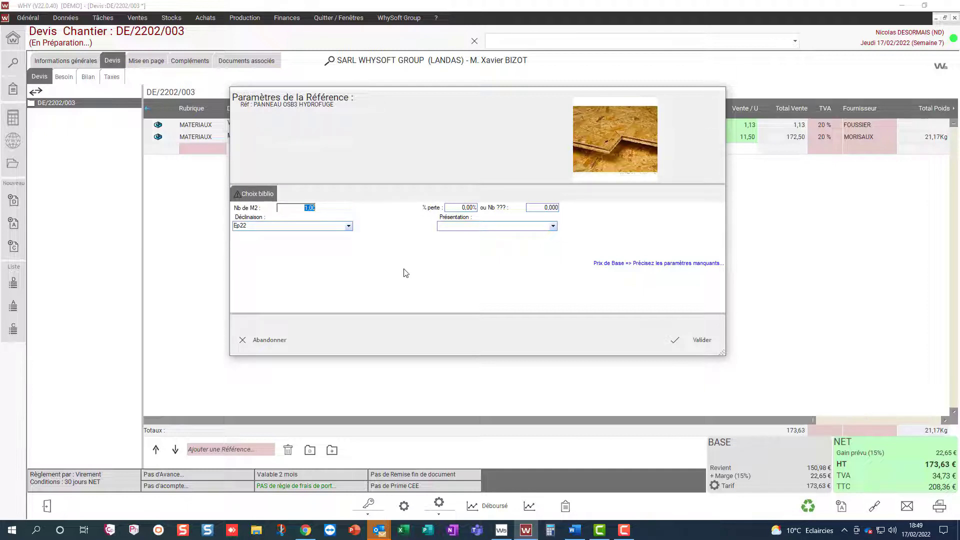
text(78)
click(348, 227)
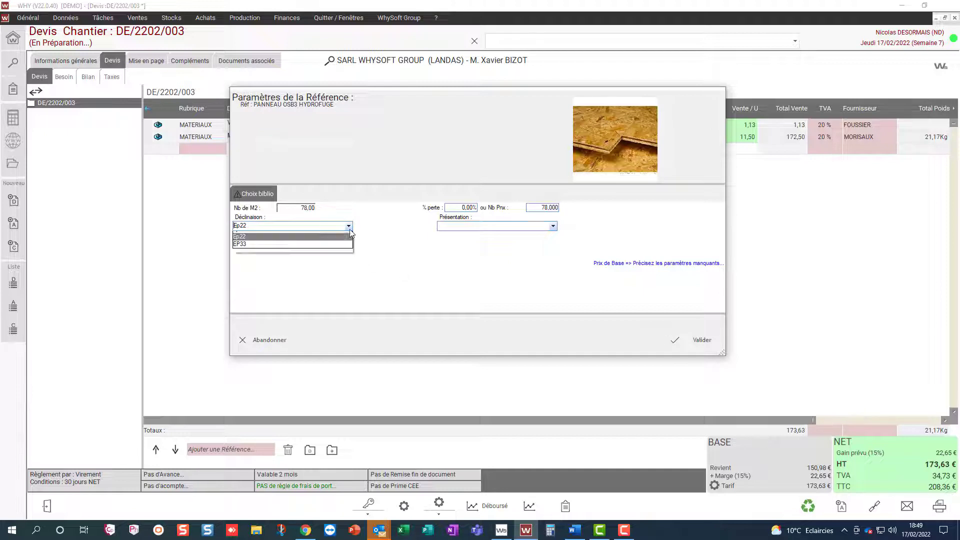
click(313, 266)
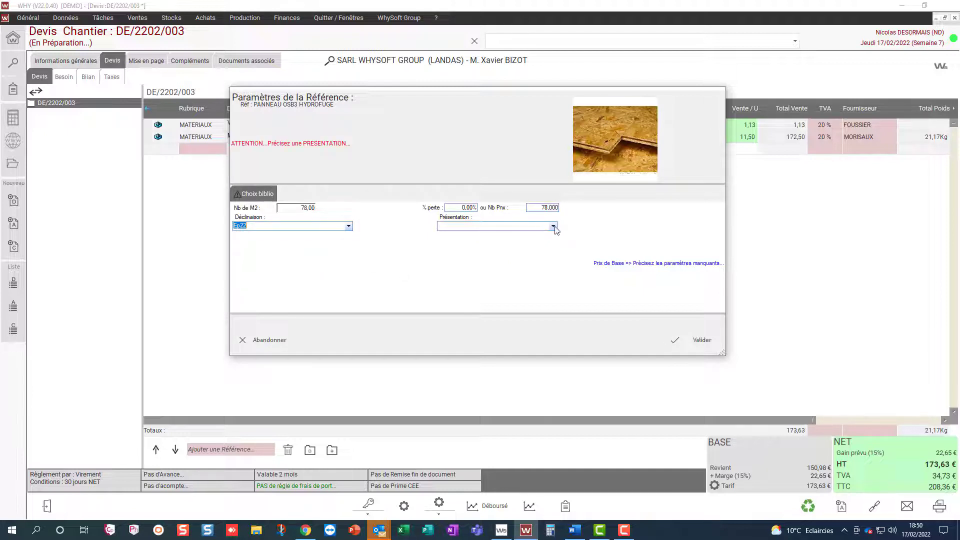
click(553, 226)
click(547, 234)
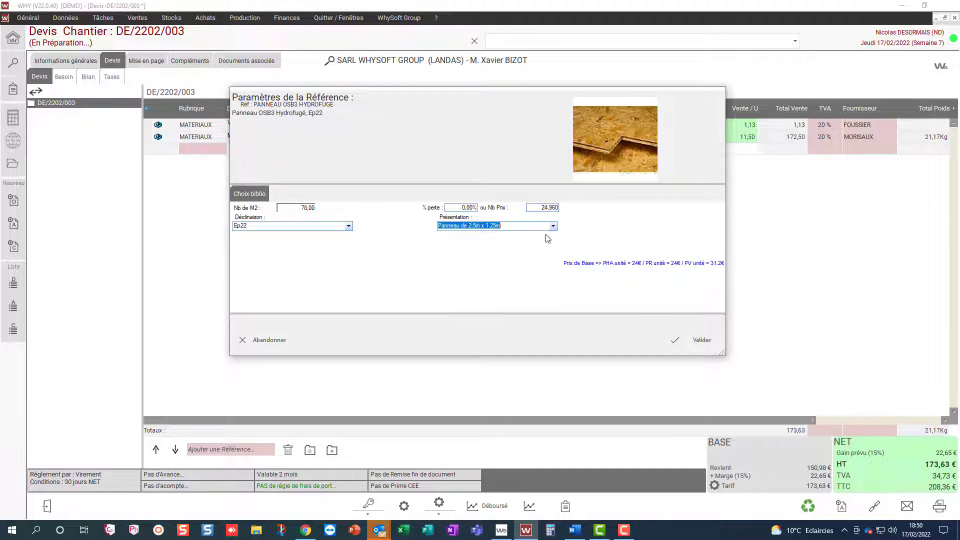
Set the number of OSB3 panels to 25 and validate the line into the quote with DISPANO as supplier.
click(543, 208)
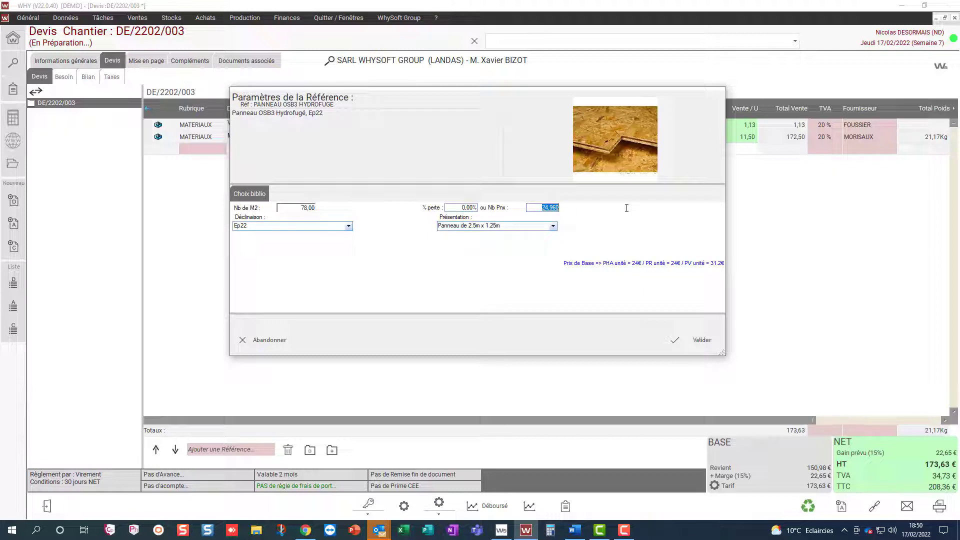
text(25)
key(Tab)
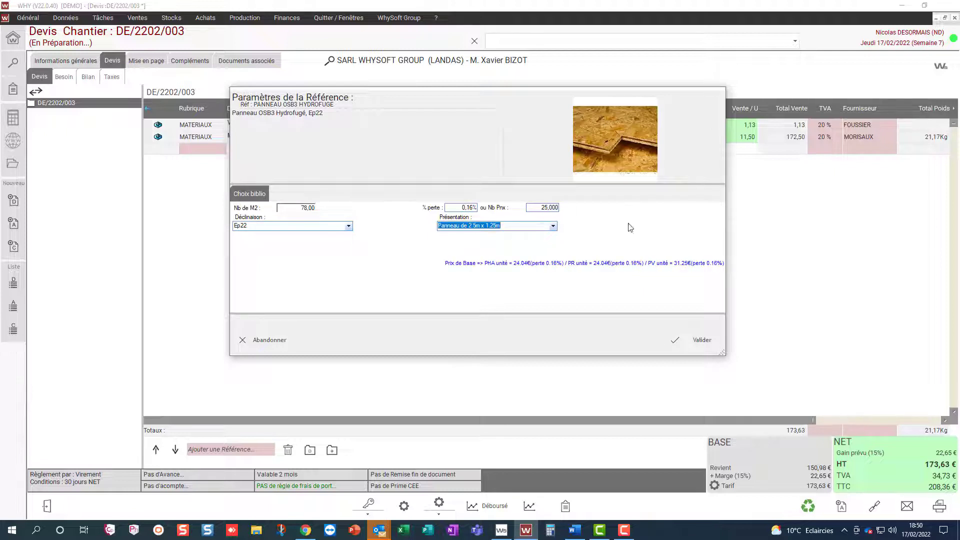
click(702, 340)
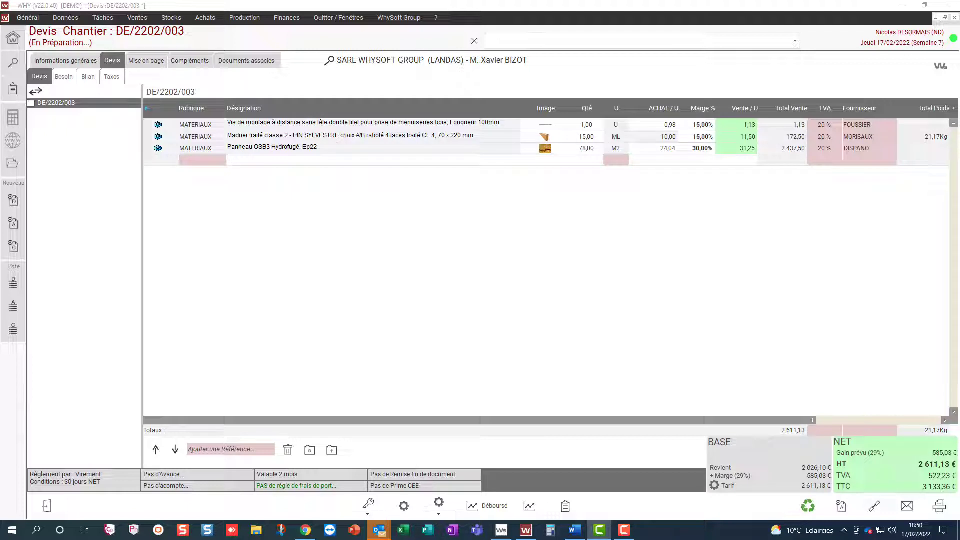
Insert the PANNEAU MELAMINE BLANC MAT SATINE reference from MATERIAUX, BOIS PANNEAUX, MELAMINE into the quote.
click(940, 66)
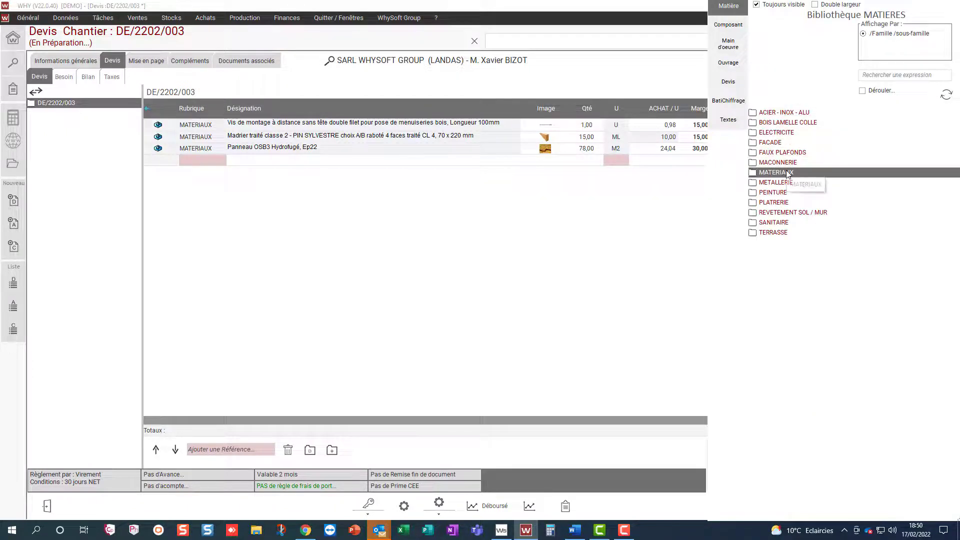
click(799, 172)
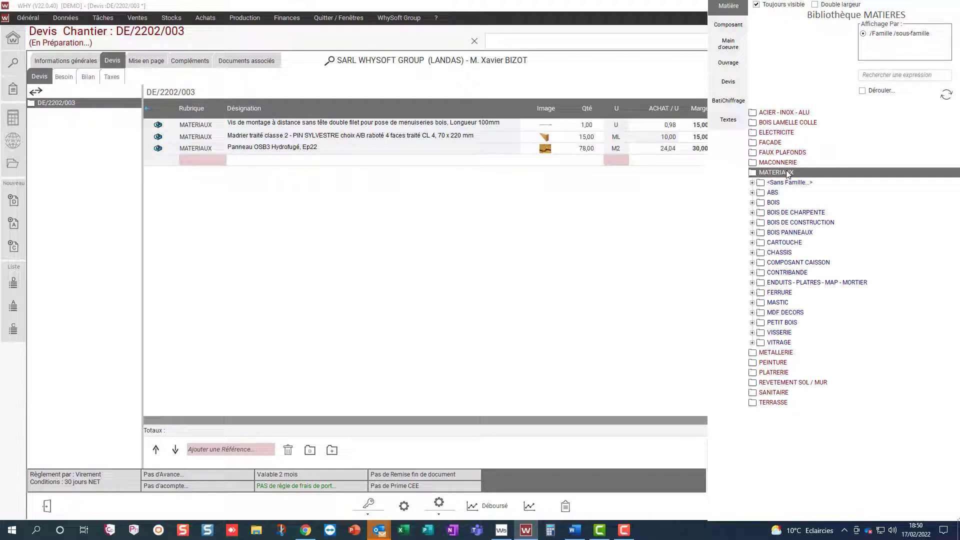
click(810, 232)
click(811, 253)
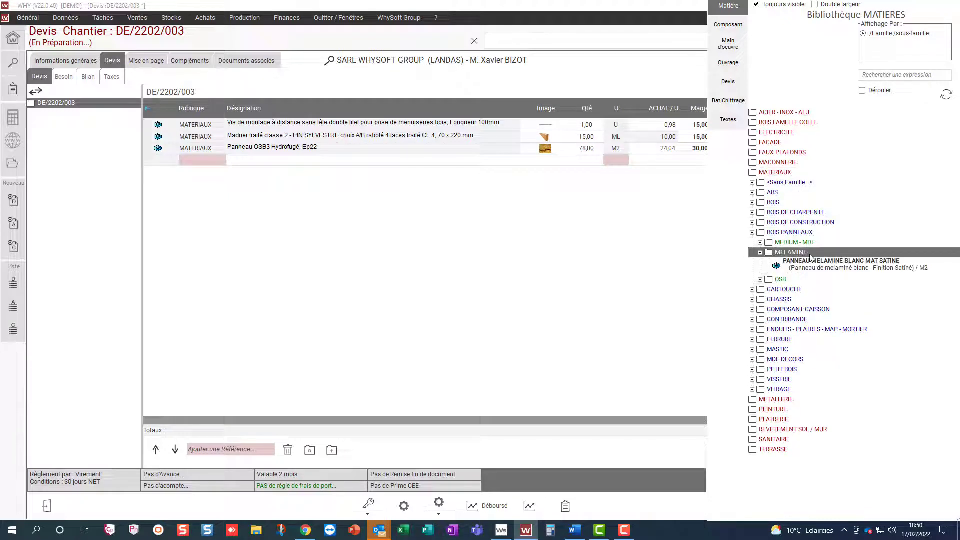
click(865, 266)
drag(899, 270, 371, 231)
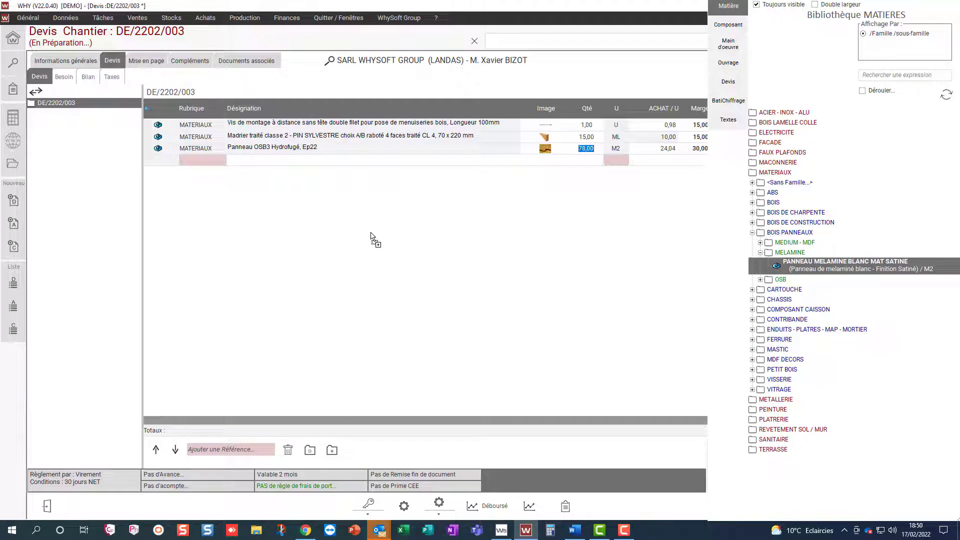
Define two melamine pieces with a length of 1250 mm and a width of 1236 mm.
text(2)
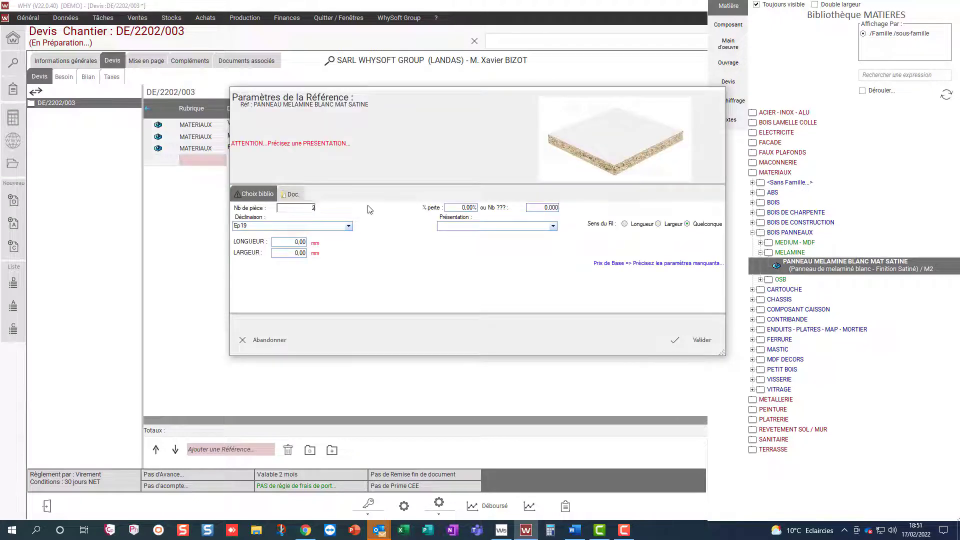
key(Tab)
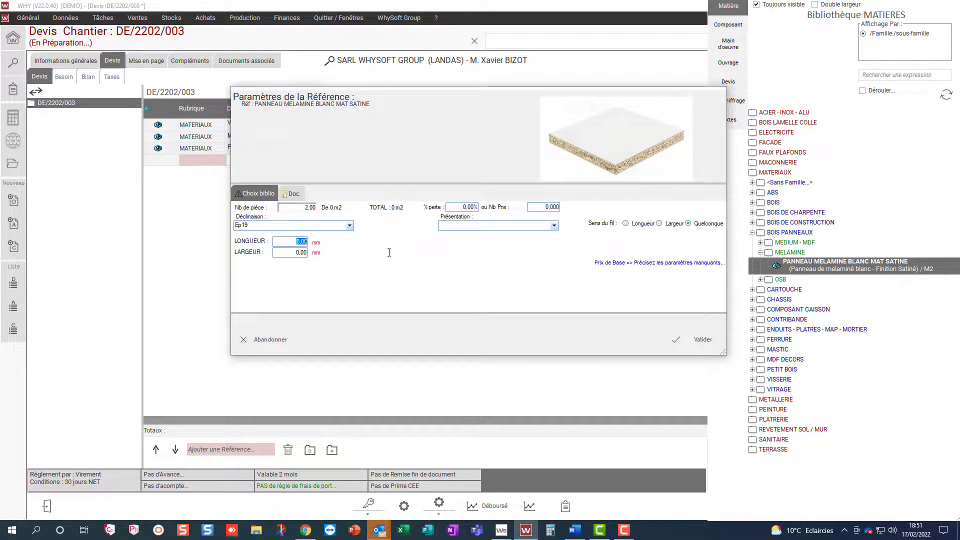
text(1250)
key(Tab)
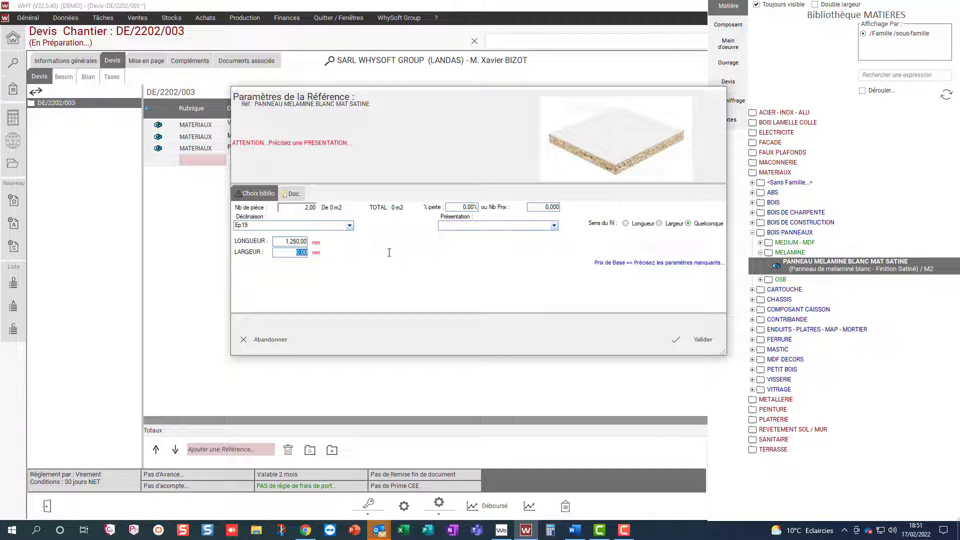
text(1238)
key(Tab)
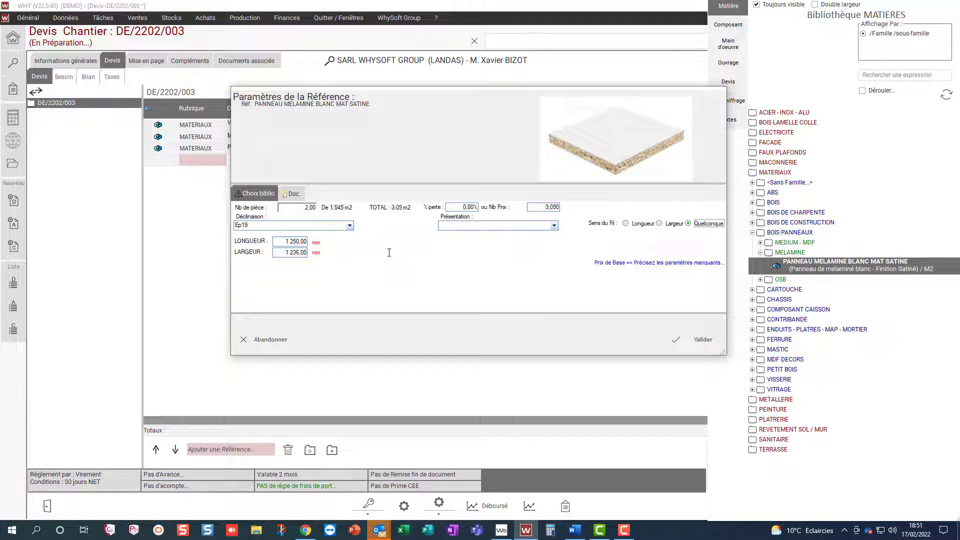
Choose the presentation Panneau de 2.5m x 1.25m for the melamine panel and validate the line into the quote.
click(554, 225)
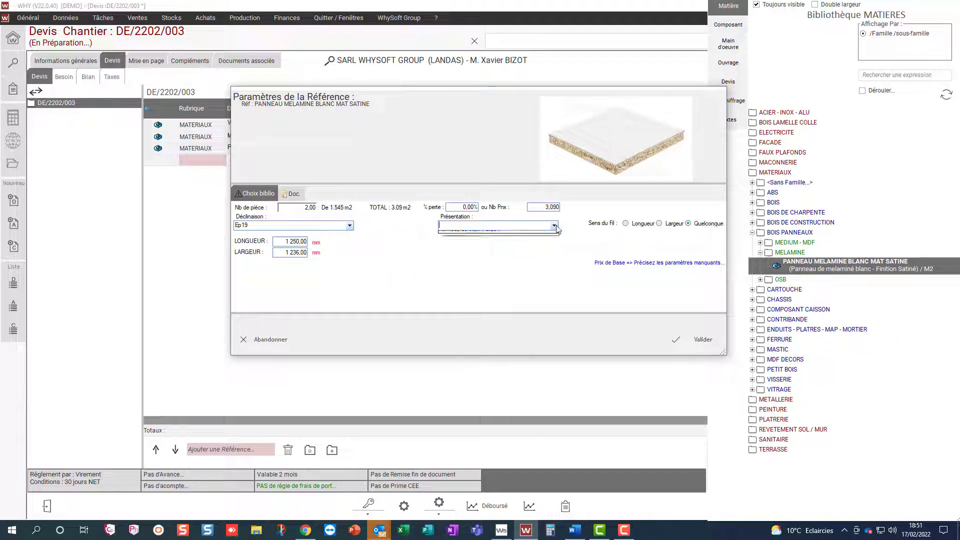
click(549, 236)
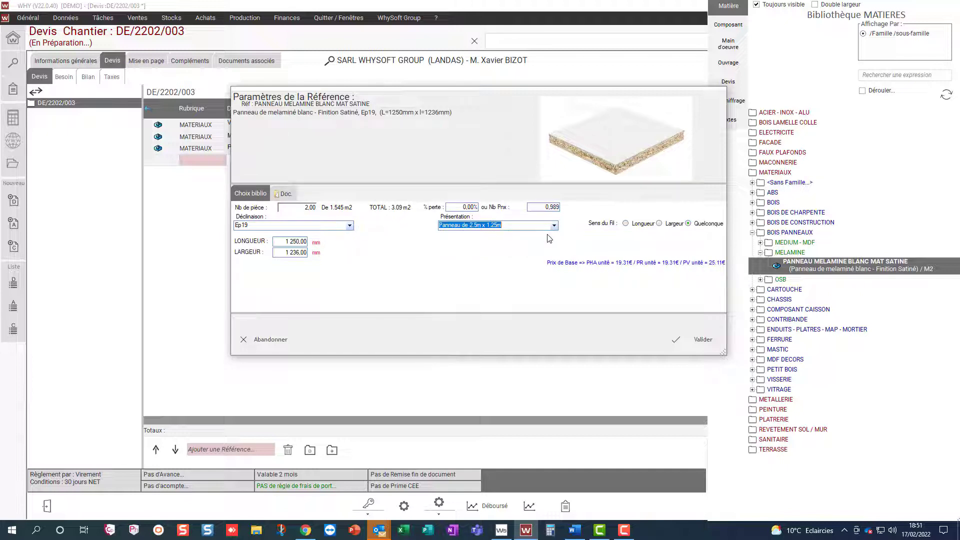
click(691, 342)
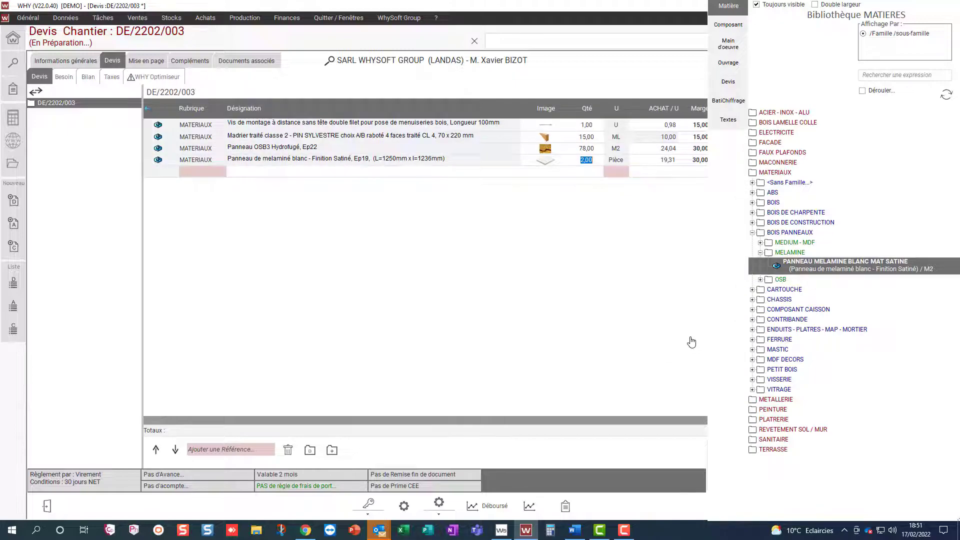